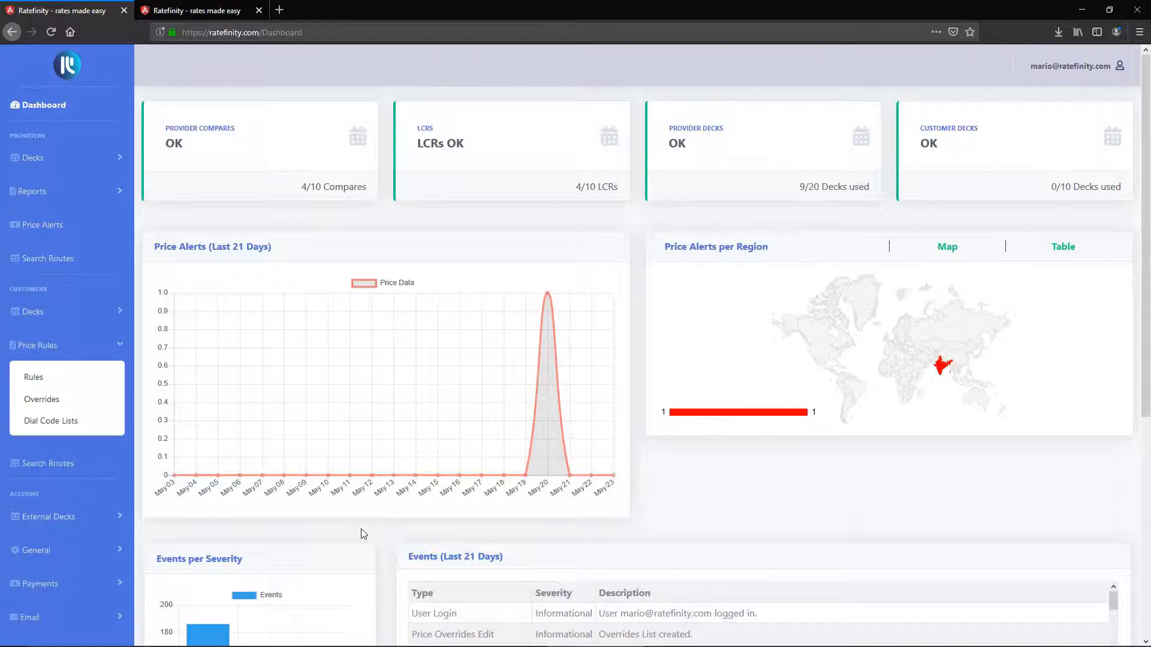
Step: Open the customer price rules and start creating a new price rule
click(30, 346)
click(29, 347)
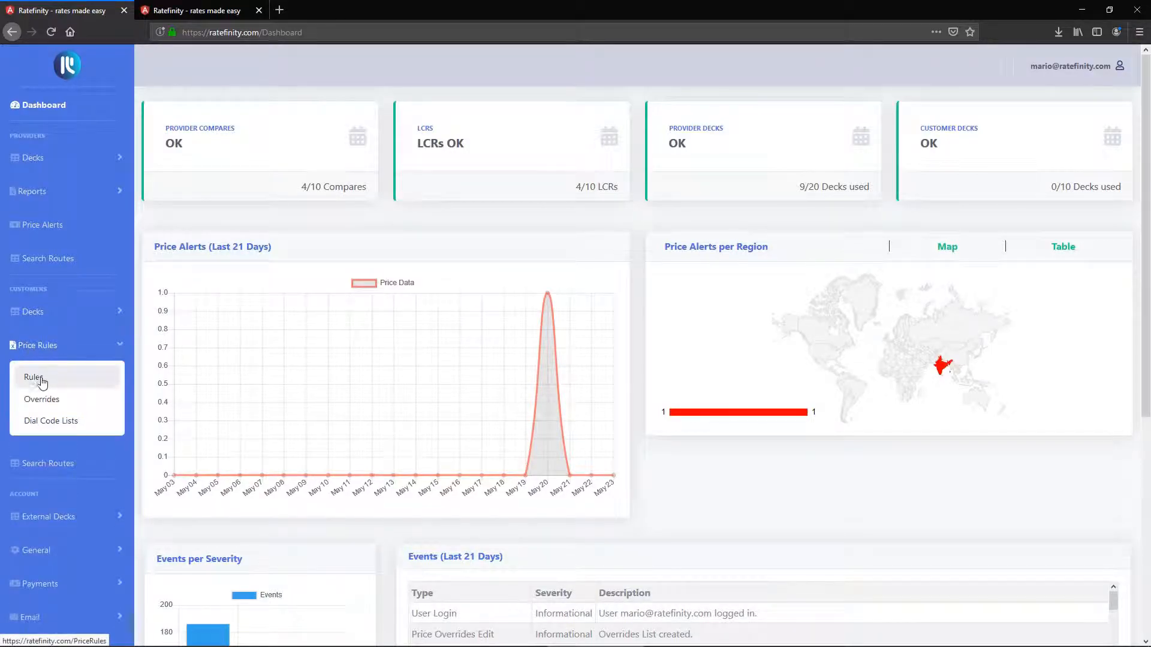
click(34, 379)
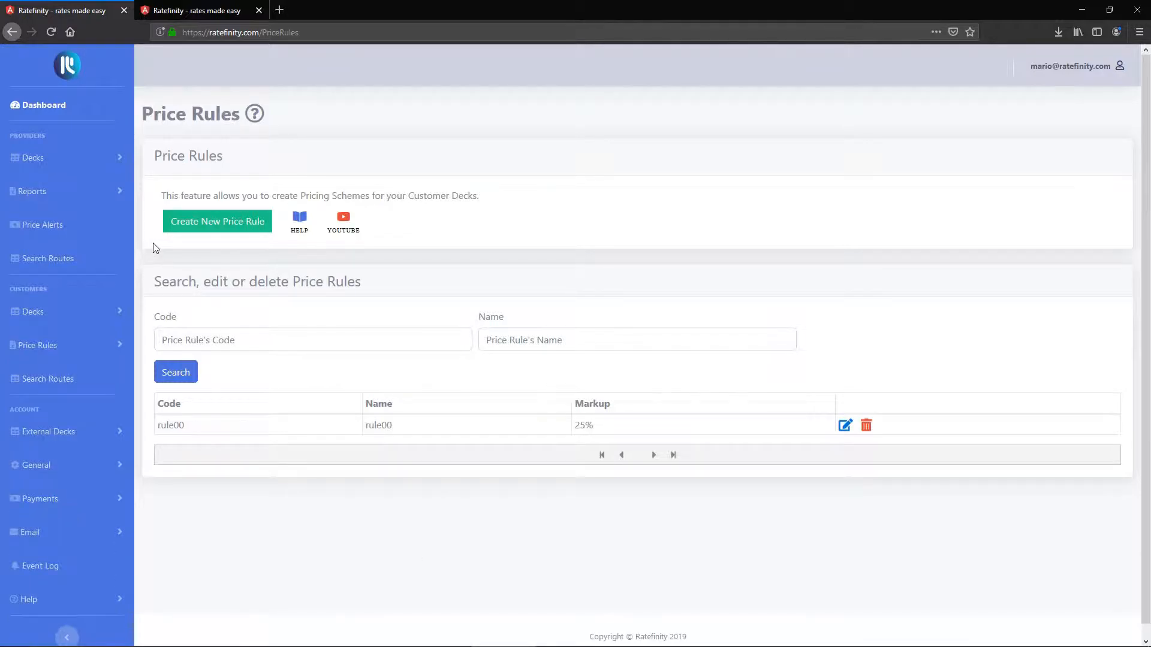
click(219, 226)
Step: Fill in the new rule's general settings with code rule01, name Rule 01 and description "optional"
click(220, 232)
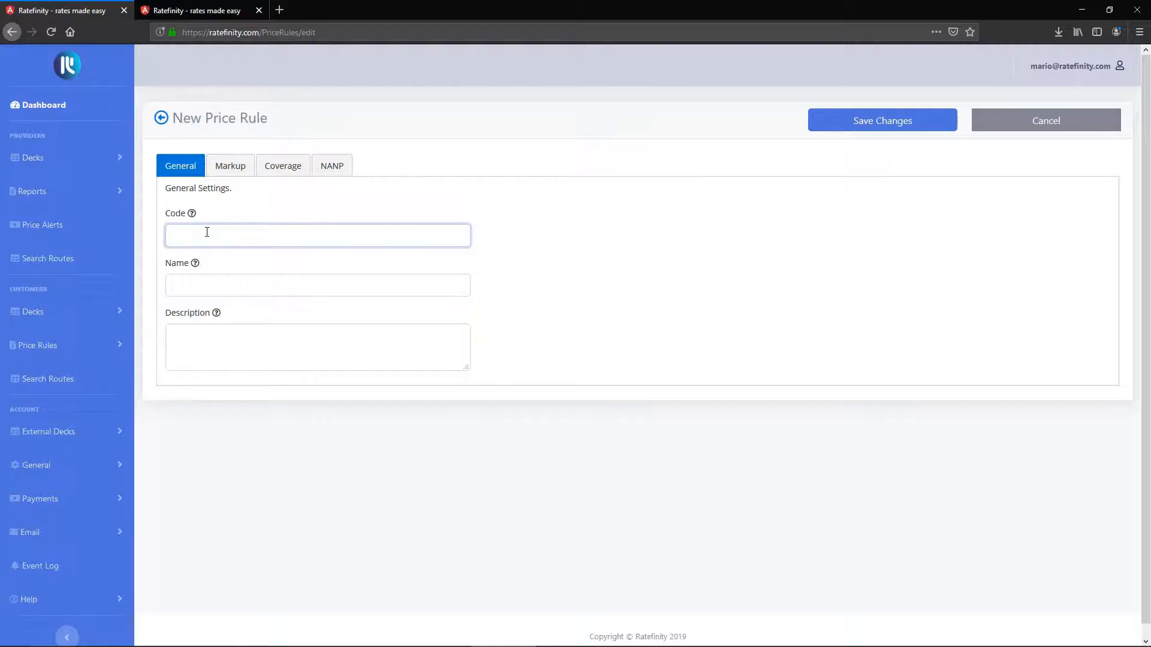
text(rule01)
key(Tab)
text(Rule 01)
key(Tab)
text(optional)
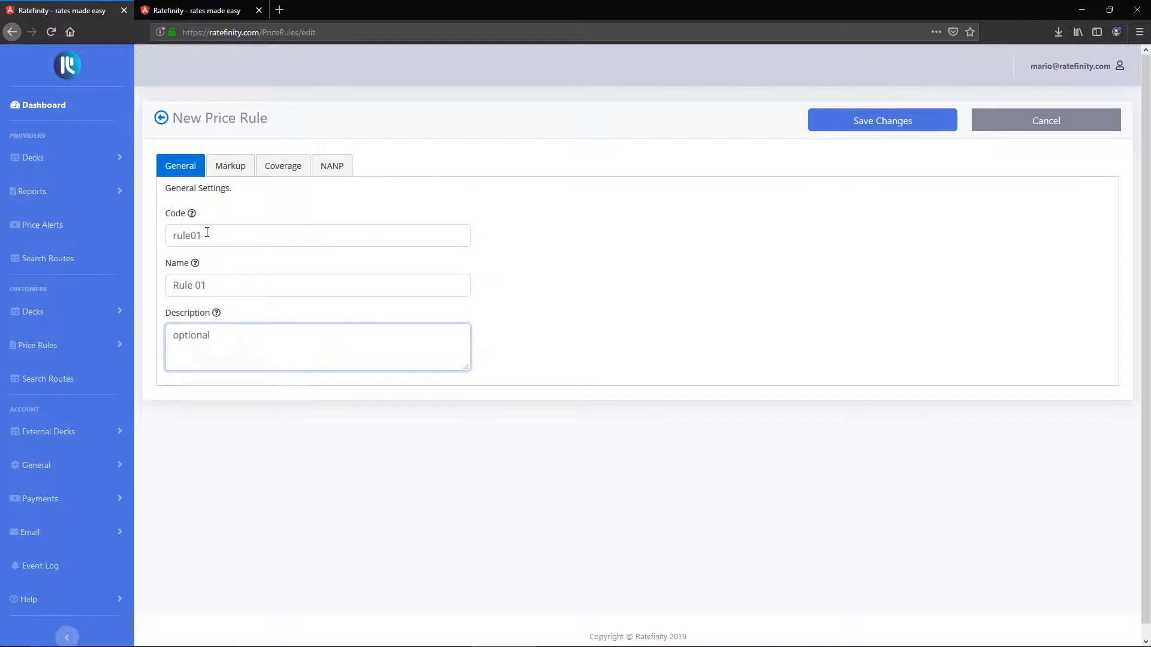
key(Tab)
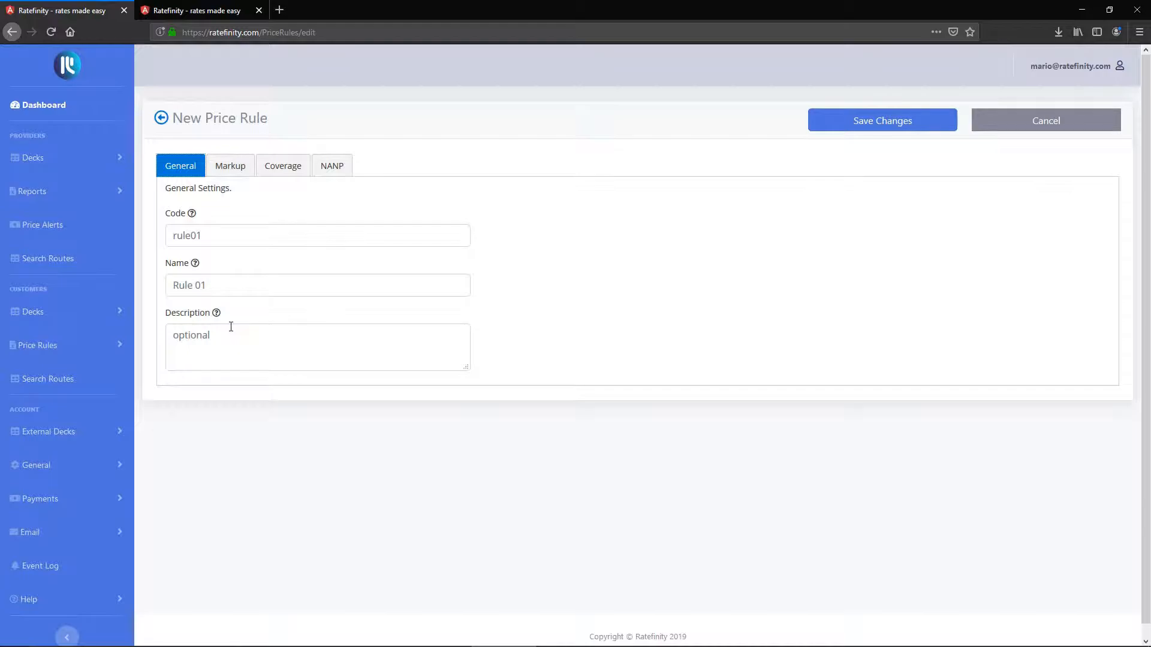
Step: Review the rule's markup settings: markup percentage, Nth route, limits, minimum and maximum markup, and minimum global price
click(231, 166)
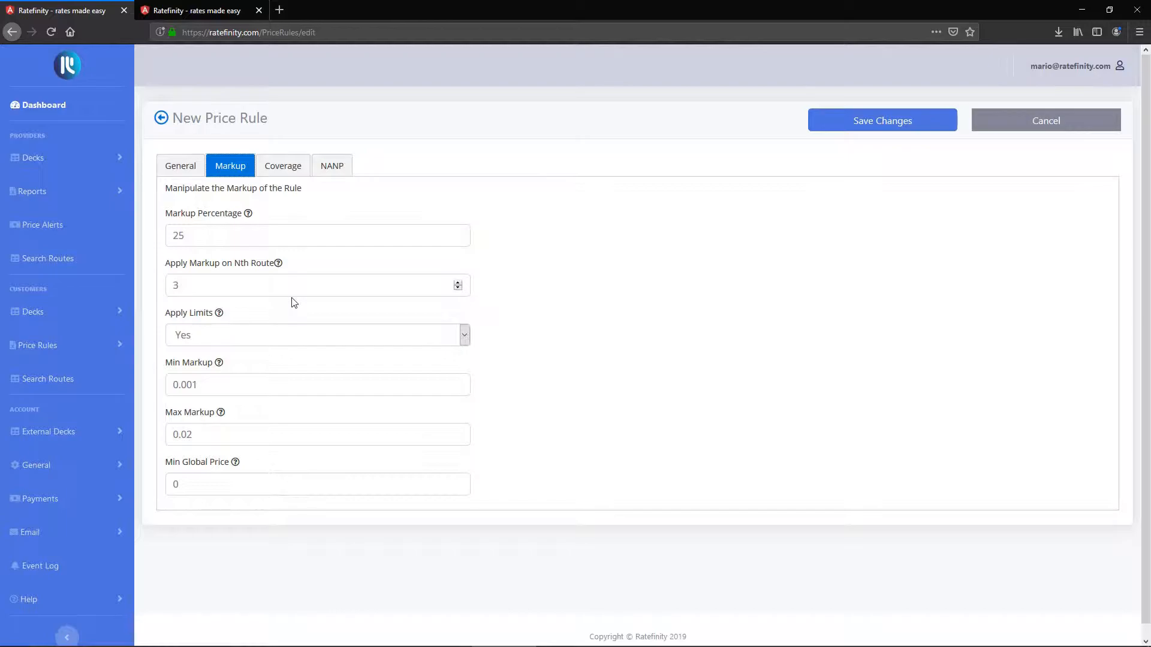
click(221, 286)
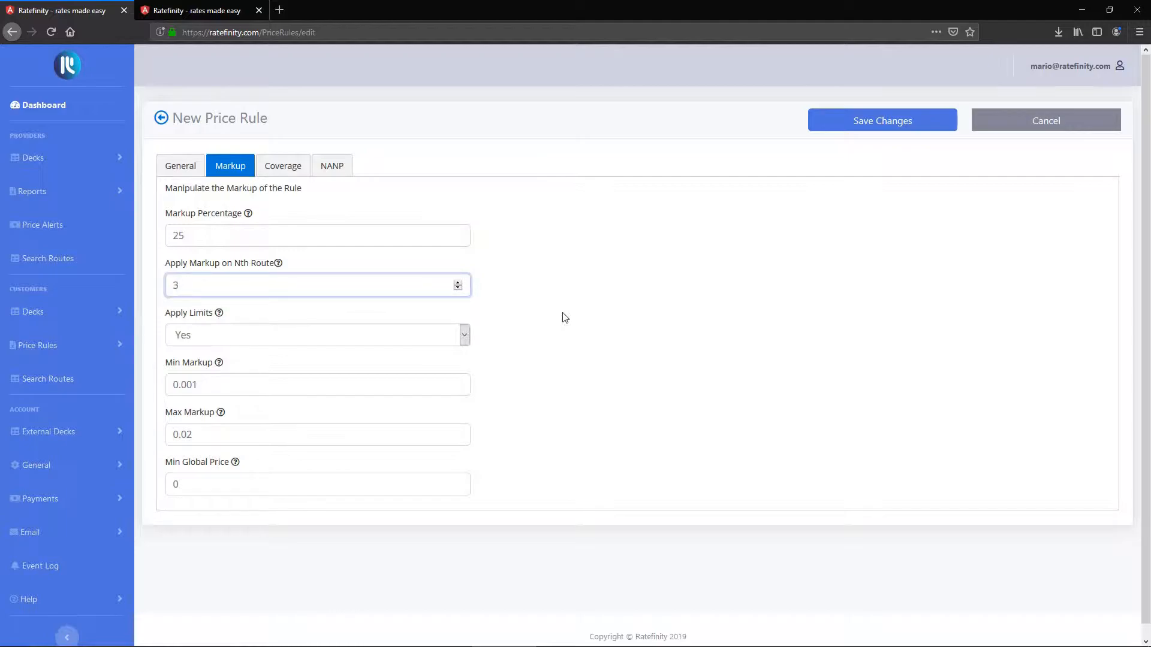
click(187, 233)
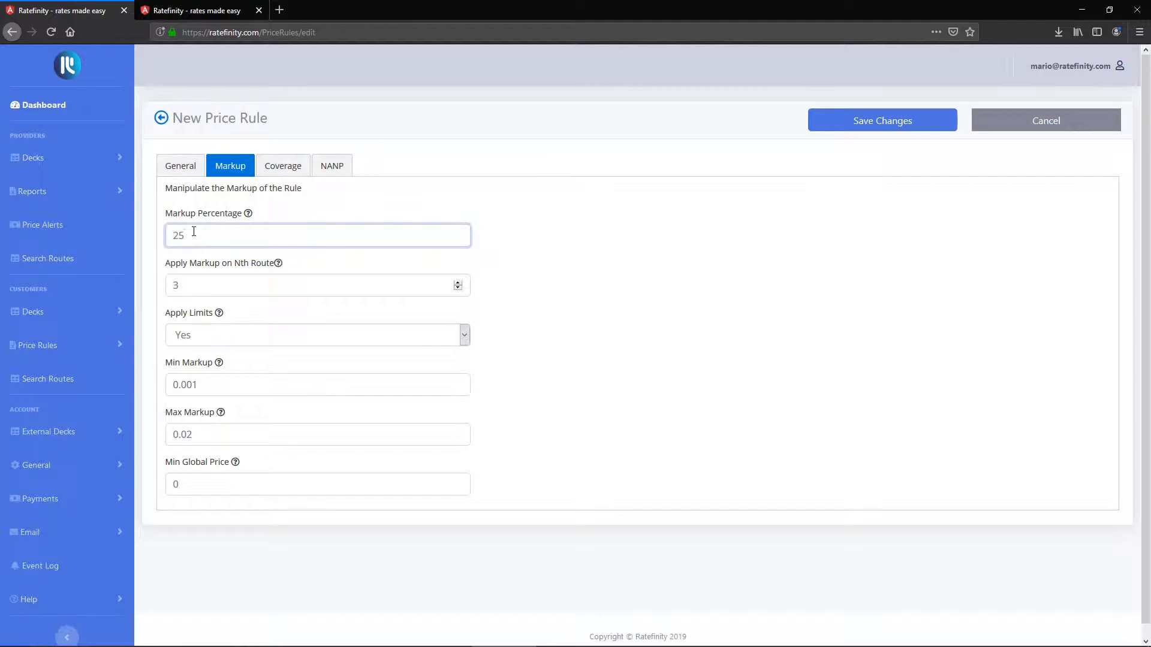
click(192, 283)
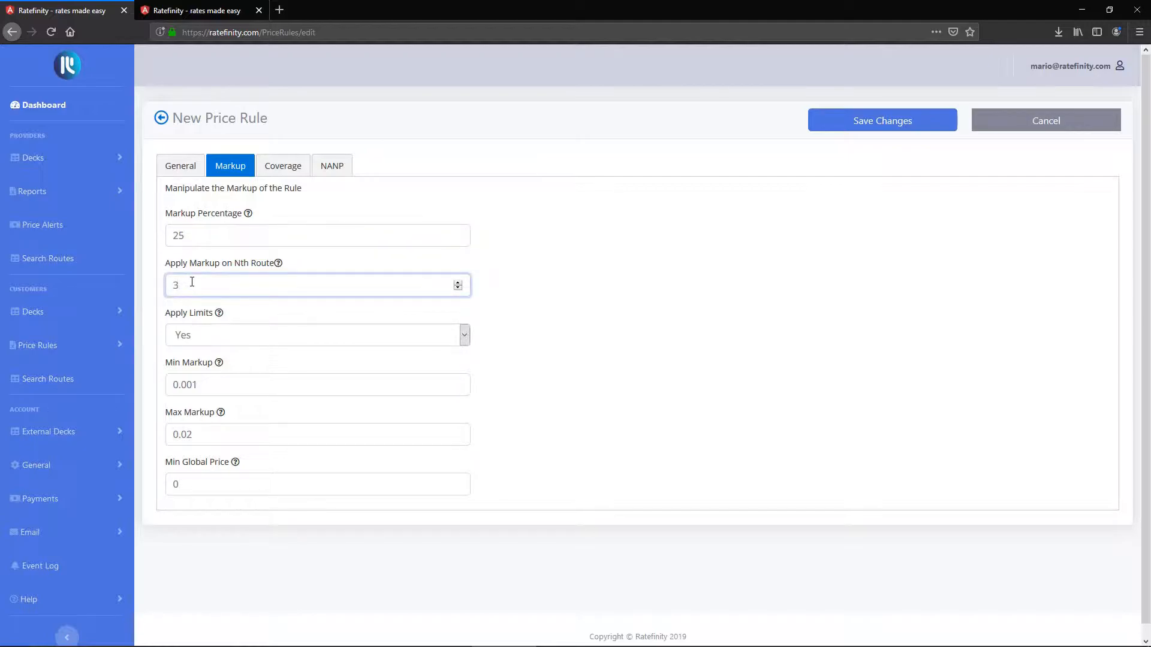
click(743, 376)
click(233, 334)
click(234, 336)
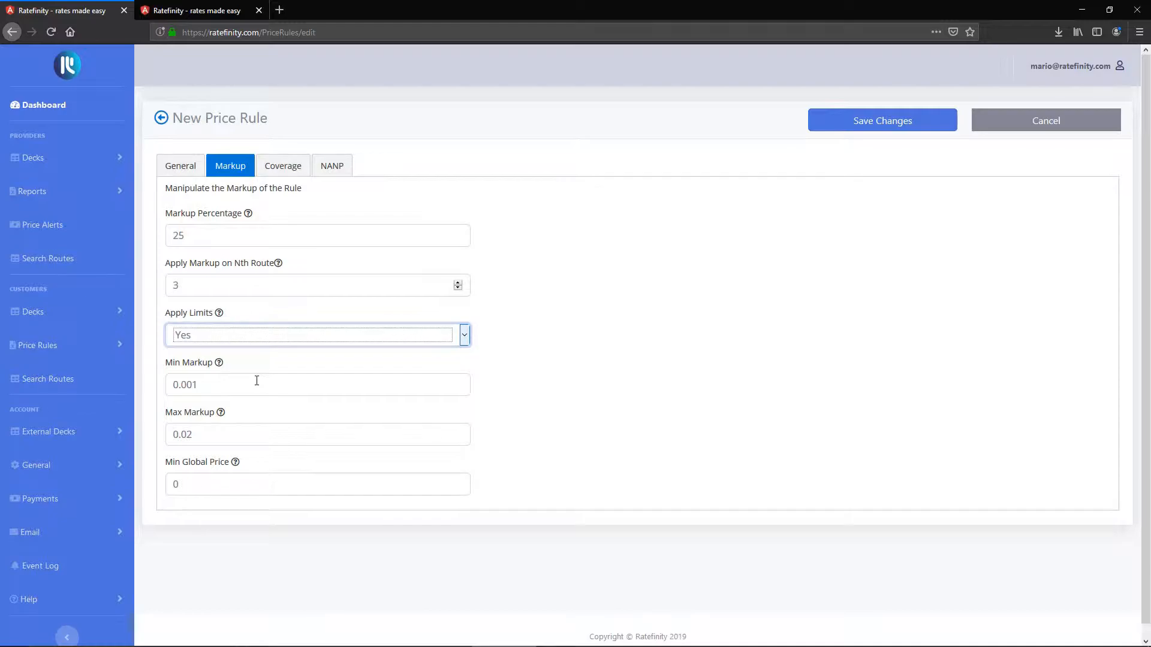
click(190, 482)
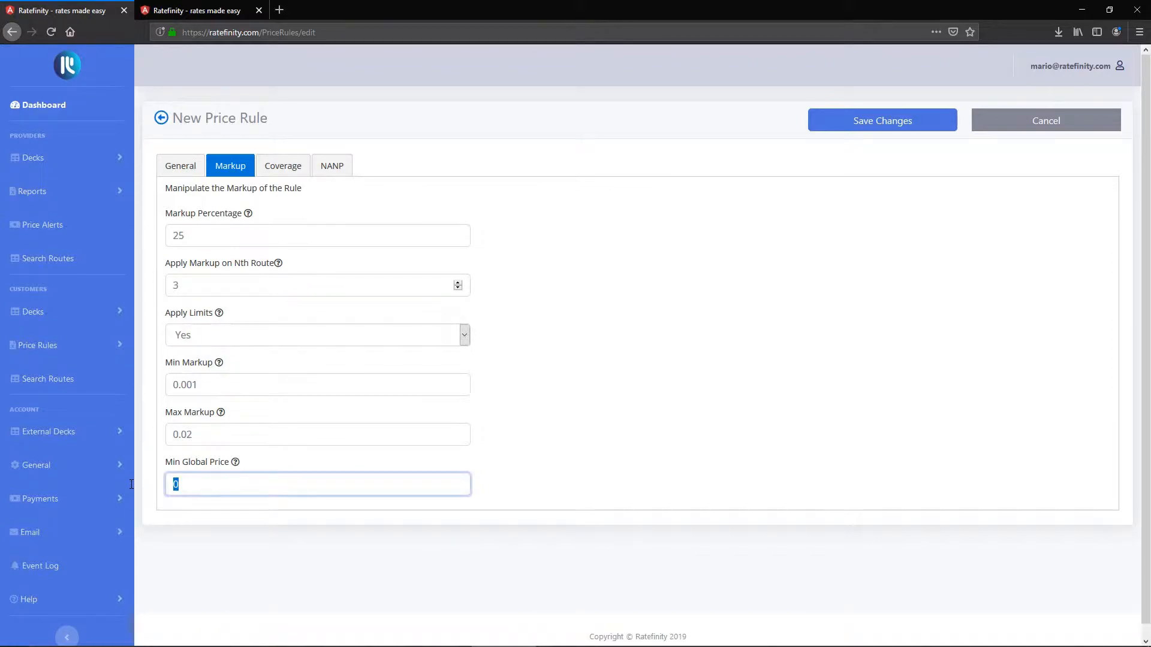
Step: Examine the rule's coverage settings for minimum providers, markup and maximum limit, comparing them with the markup settings
key(Tab)
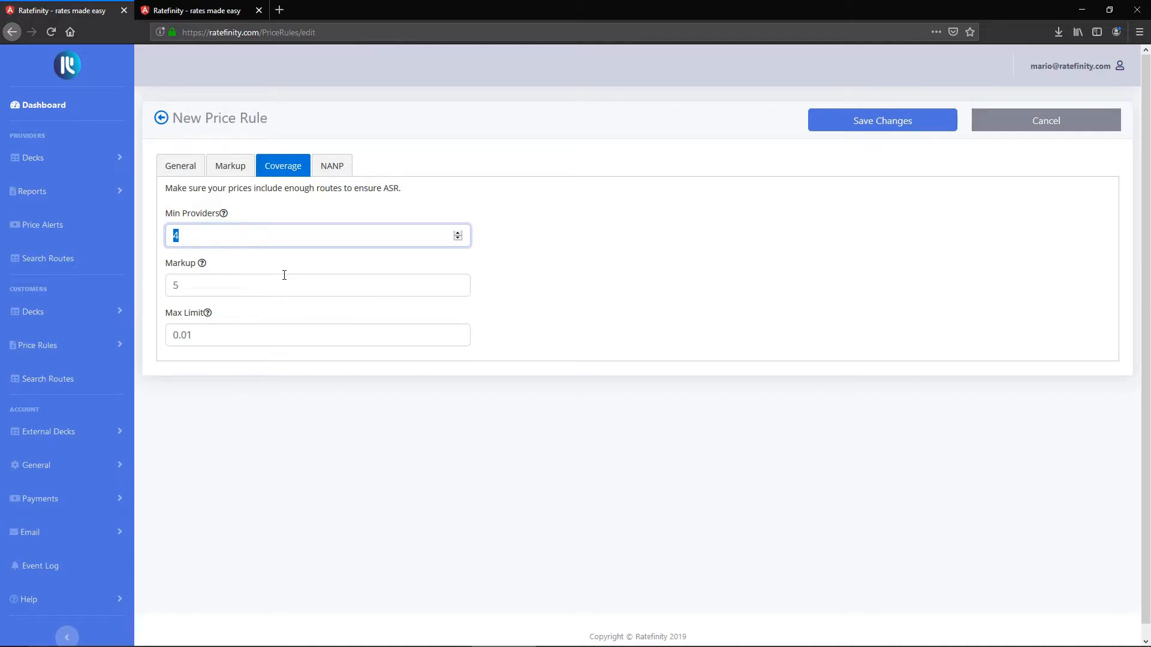
drag(210, 334, 150, 334)
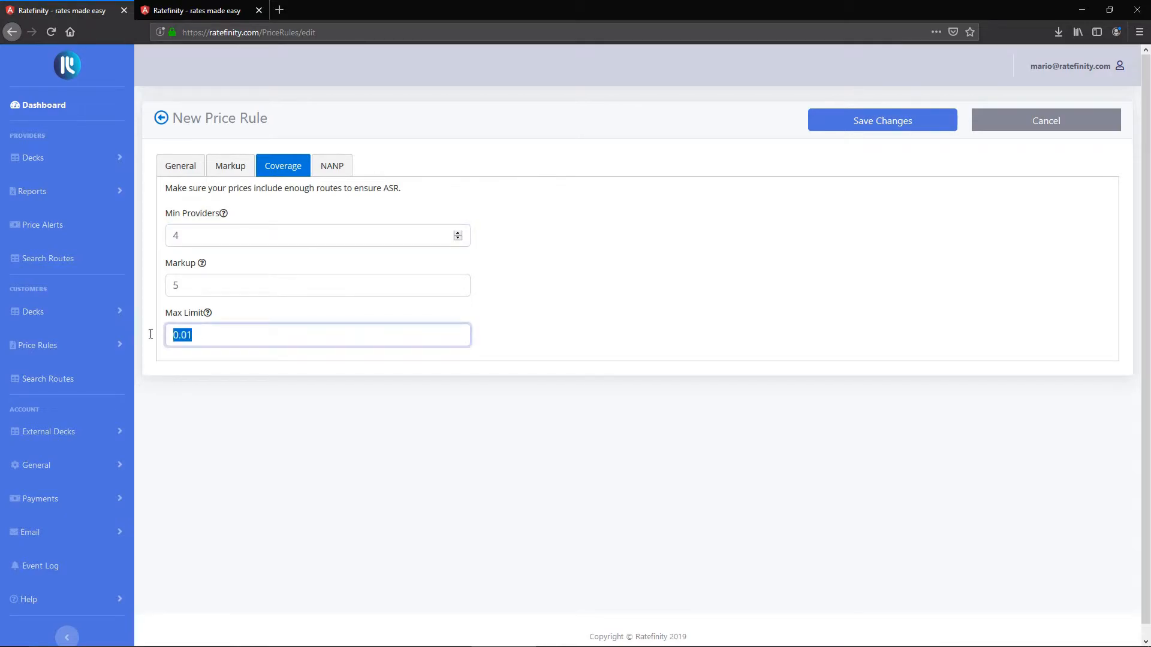
double_click(193, 235)
click(621, 264)
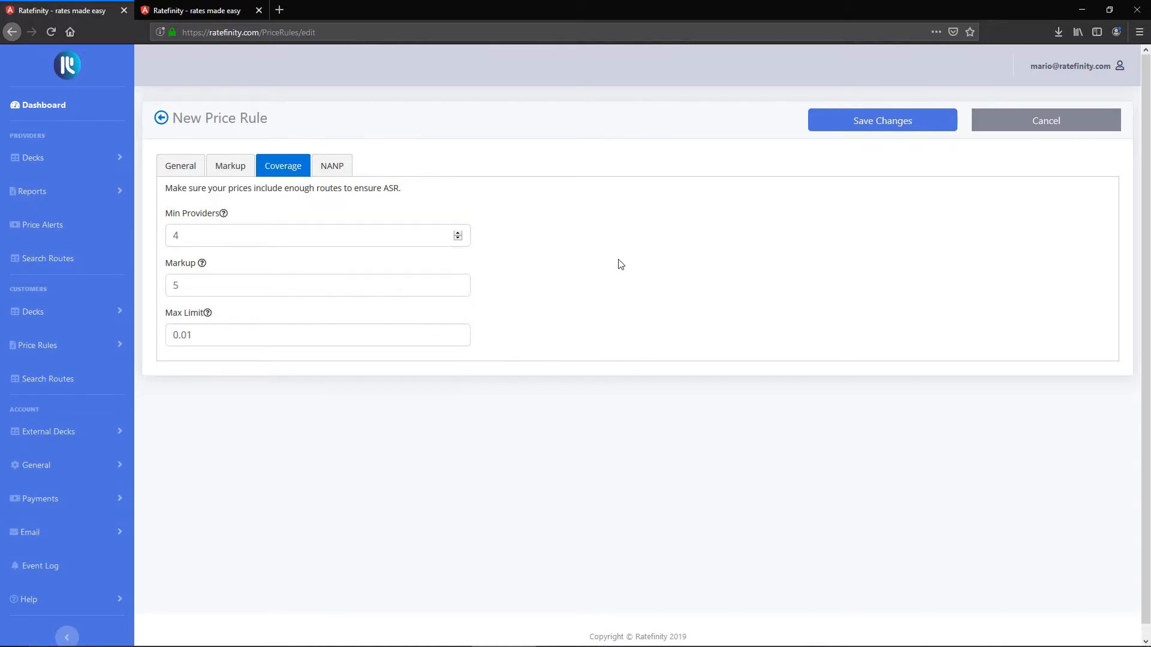
click(223, 164)
click(282, 172)
key(Tab)
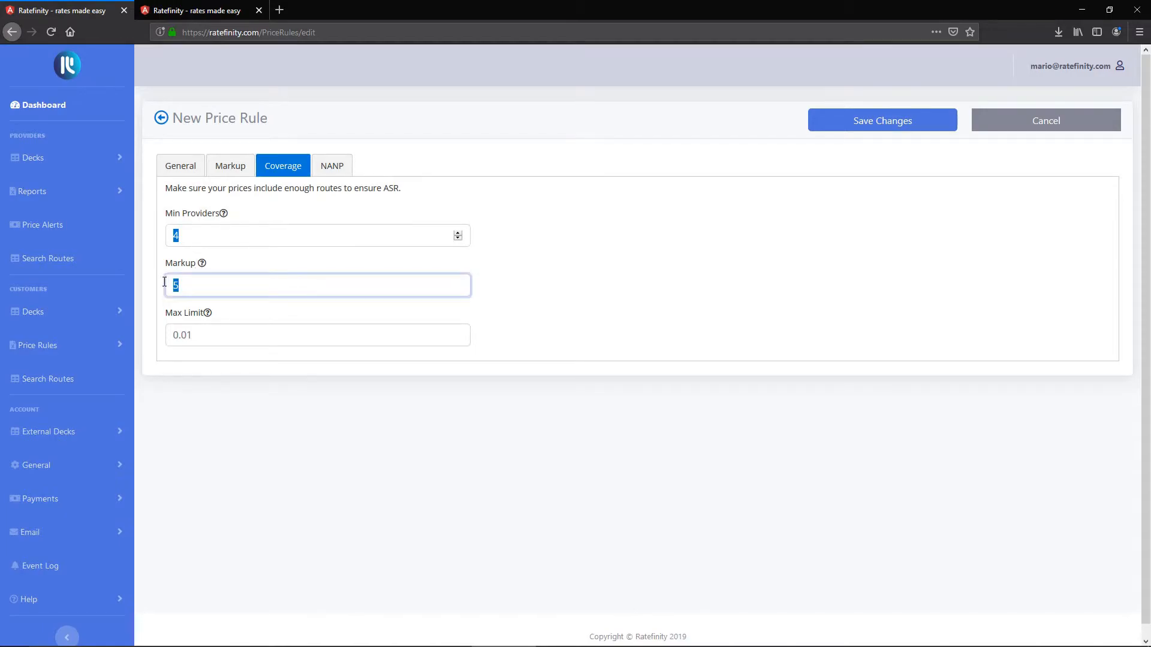
click(200, 334)
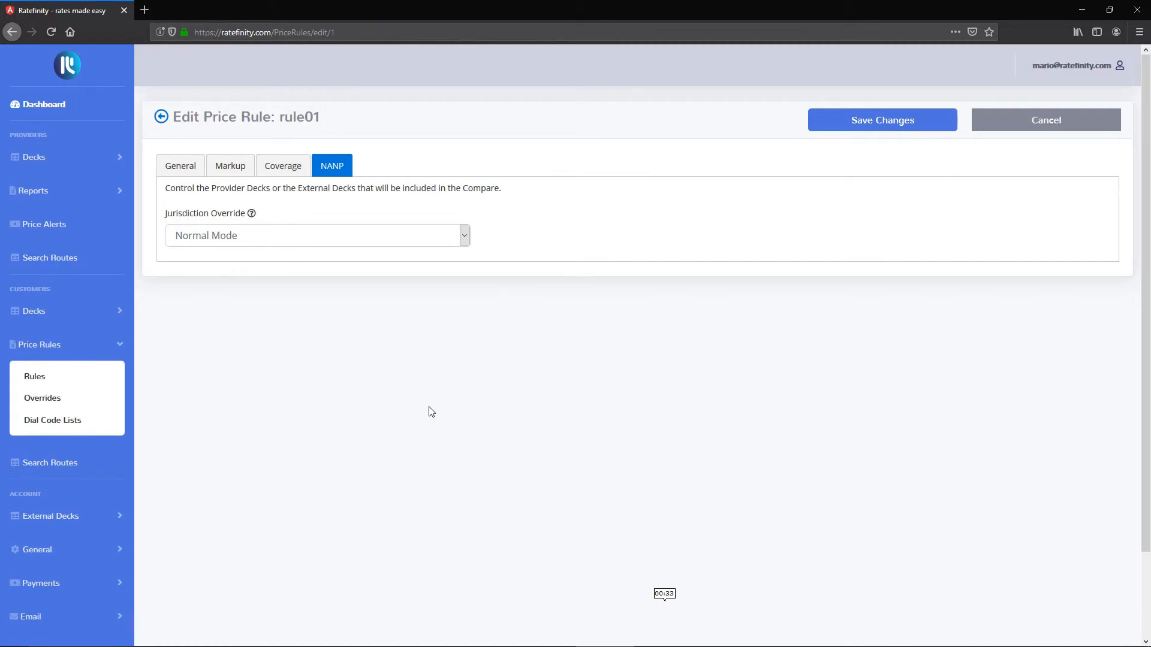
Step: Check the NANP jurisdiction override options, keep Normal Mode, and save the price rule
click(355, 234)
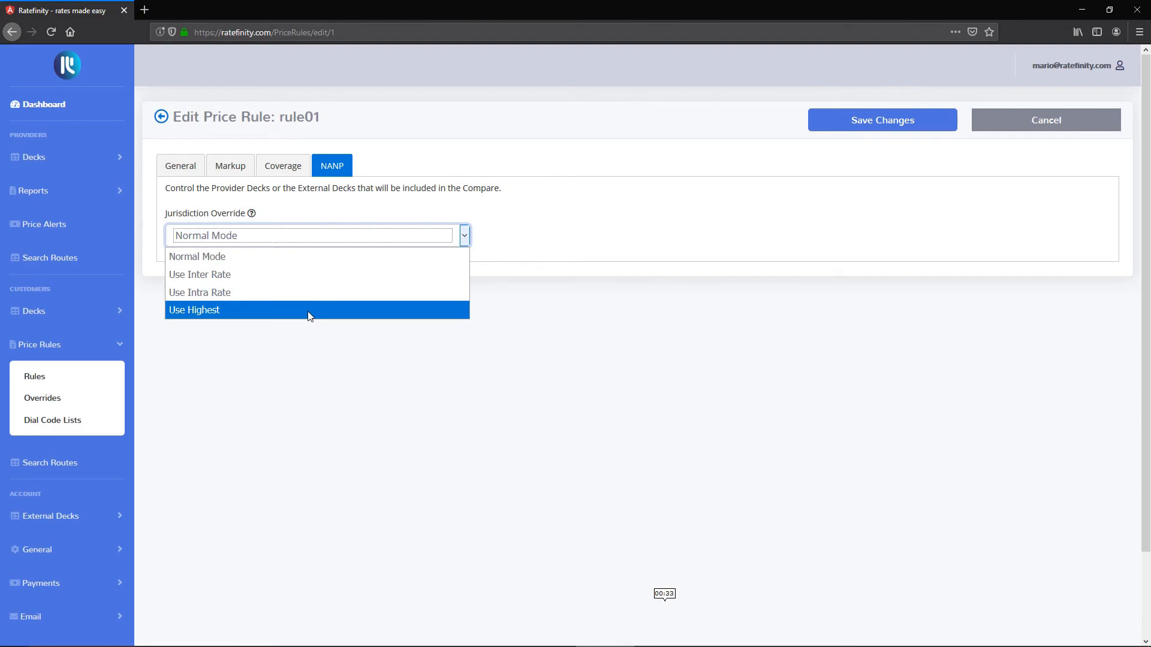
click(251, 423)
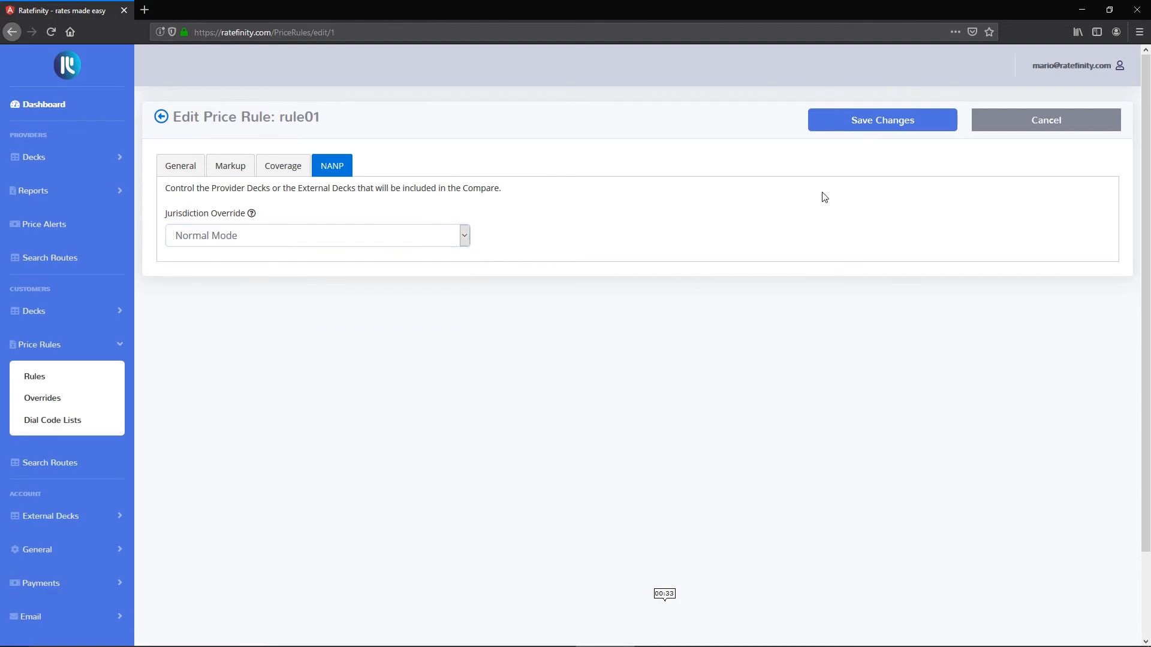
click(842, 120)
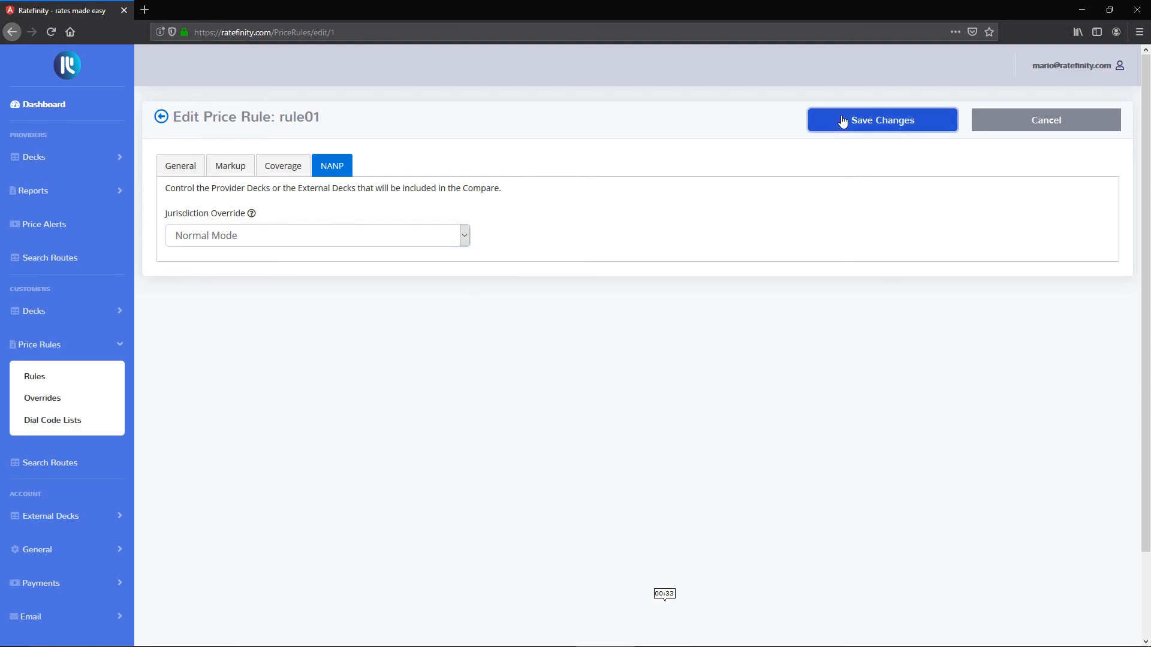